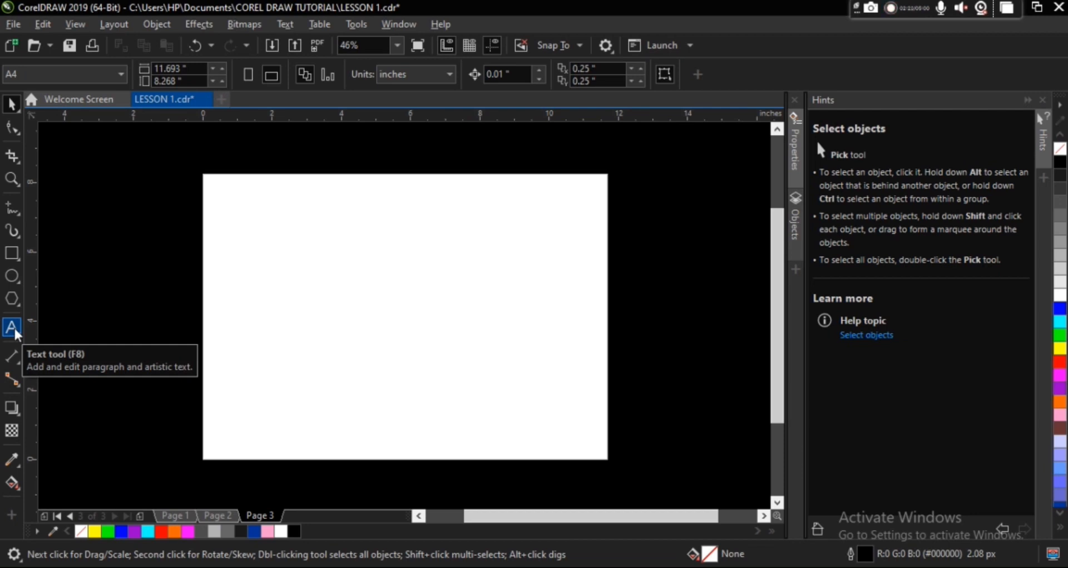
# Step: Add the artistic text "text" on the blank page and enlarge it to about 249 pt
pyautogui.click(15, 331)
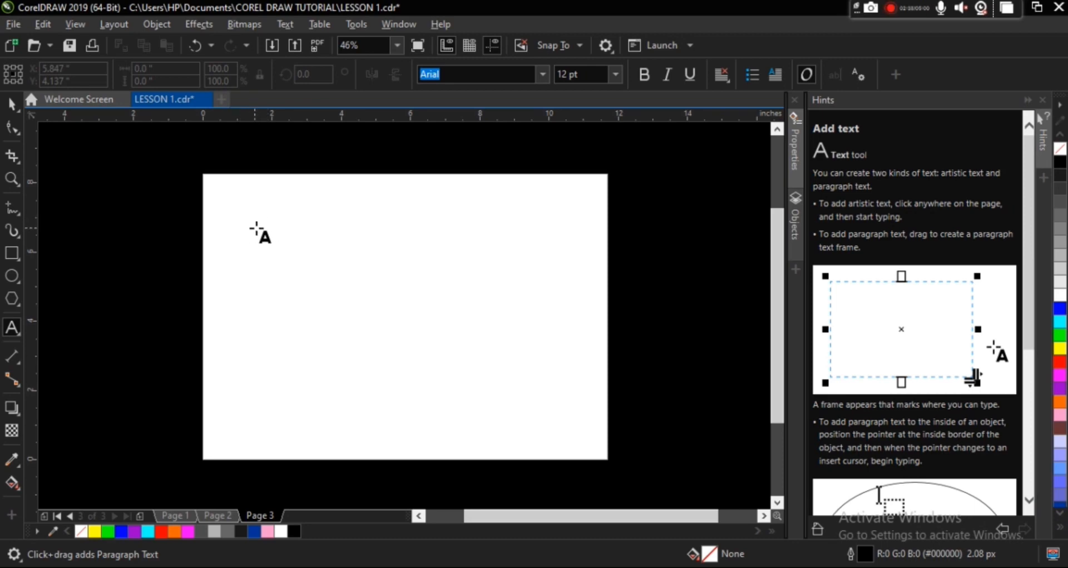
pyautogui.click(304, 237)
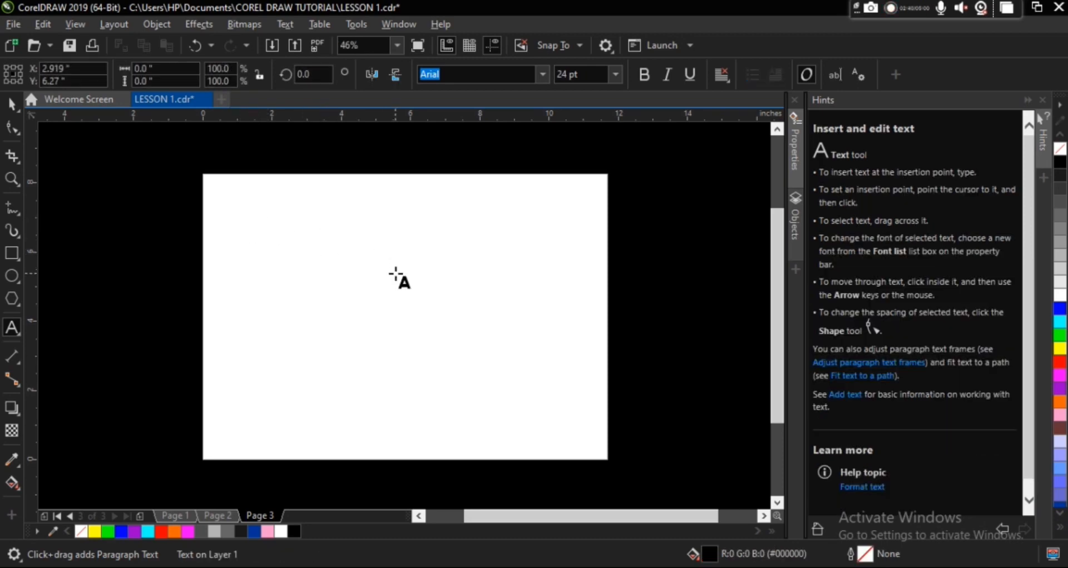
pyautogui.write('text')
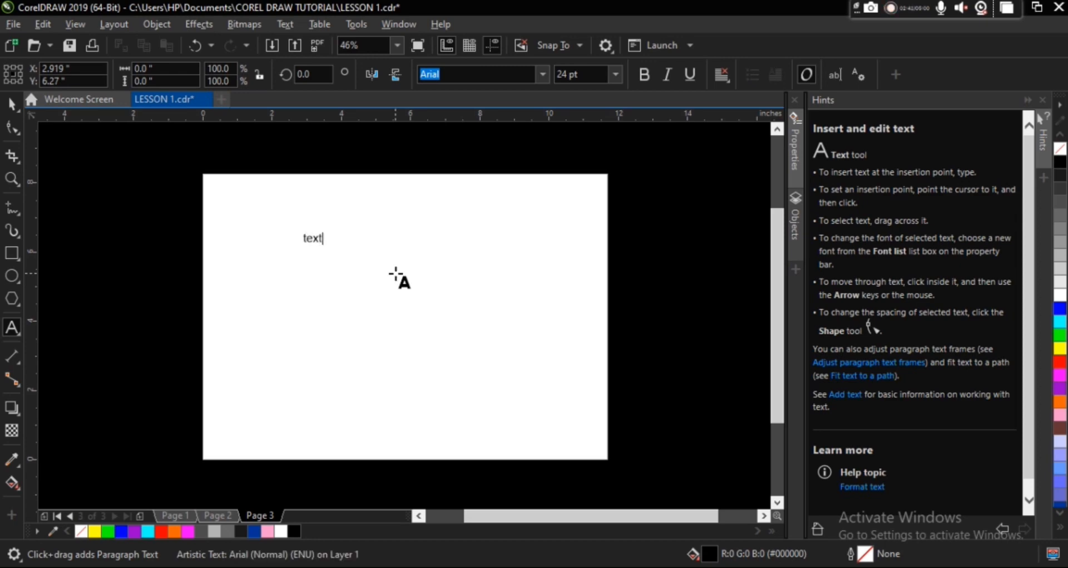
pyautogui.click(11, 103)
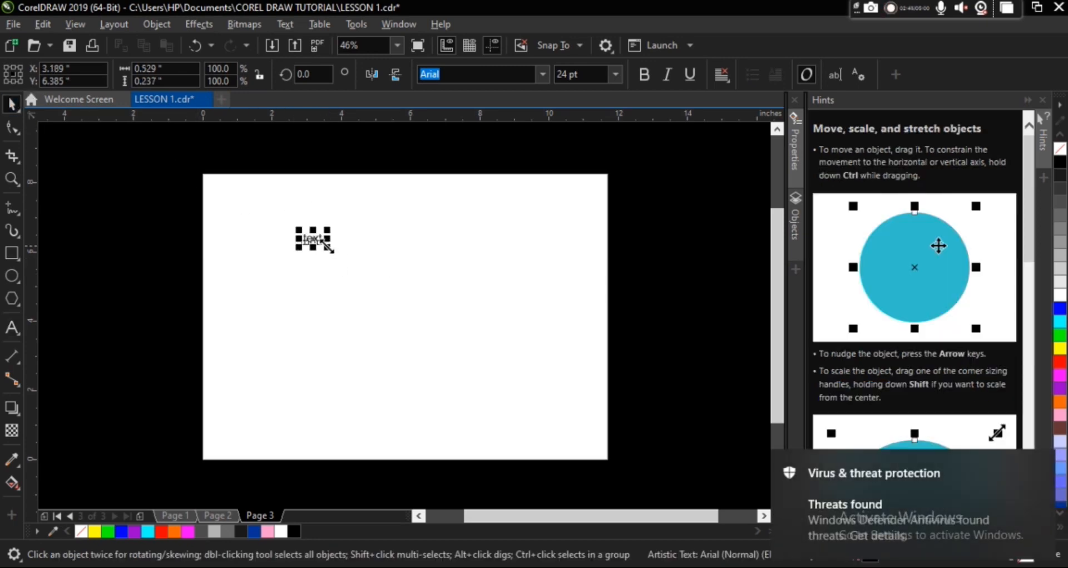
pyautogui.moveTo(329, 246); pyautogui.dragTo(479, 389)
pyautogui.moveTo(428, 279)
pyautogui.mouseDown()
pyautogui.moveTo(404, 275)
pyautogui.moveTo(431, 286)
pyautogui.mouseUp()
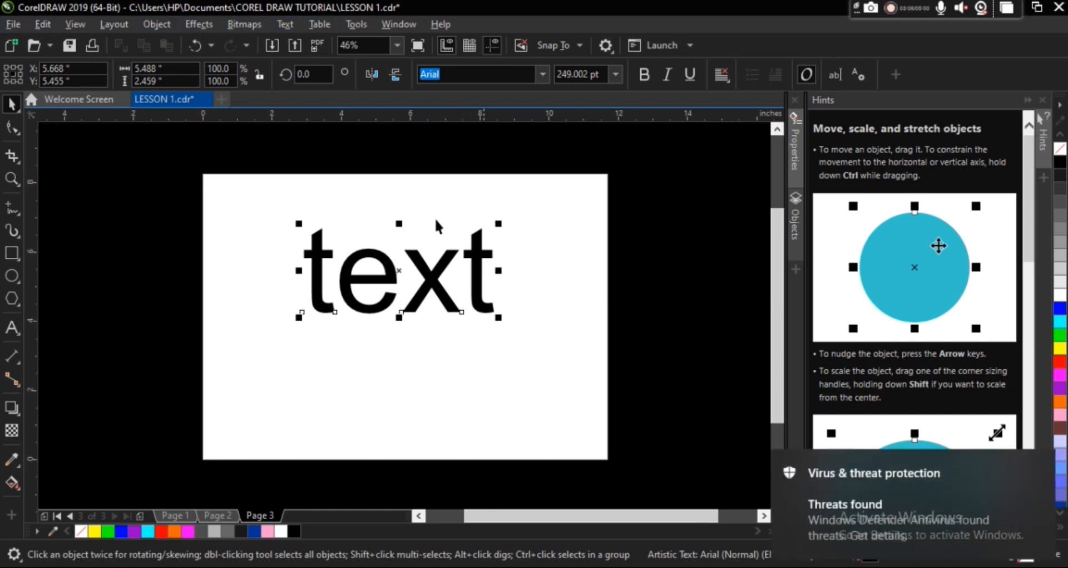
pyautogui.click(290, 32)
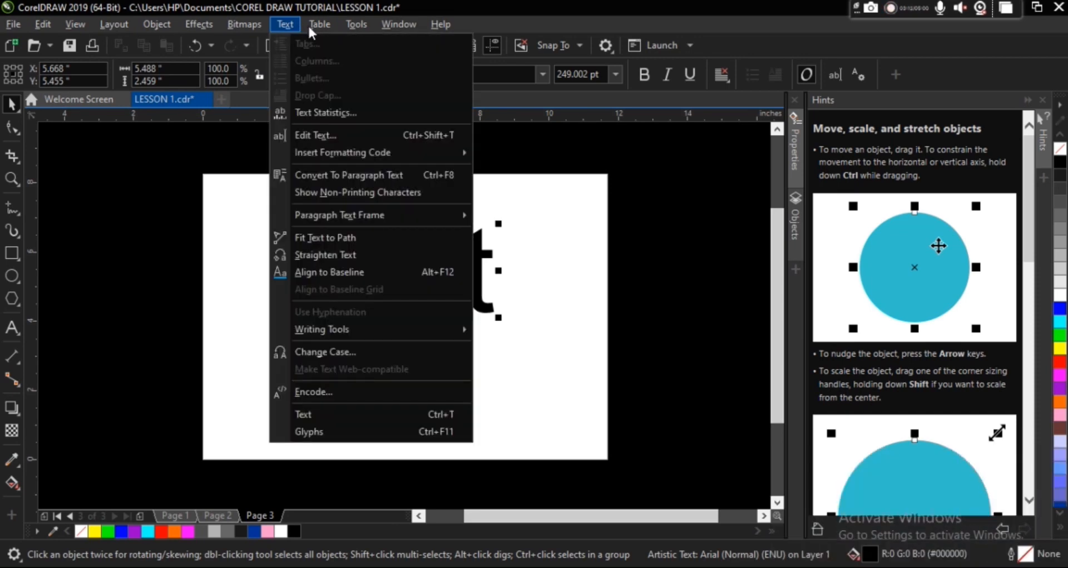
pyautogui.moveTo(319, 24)
pyautogui.moveTo(286, 24)
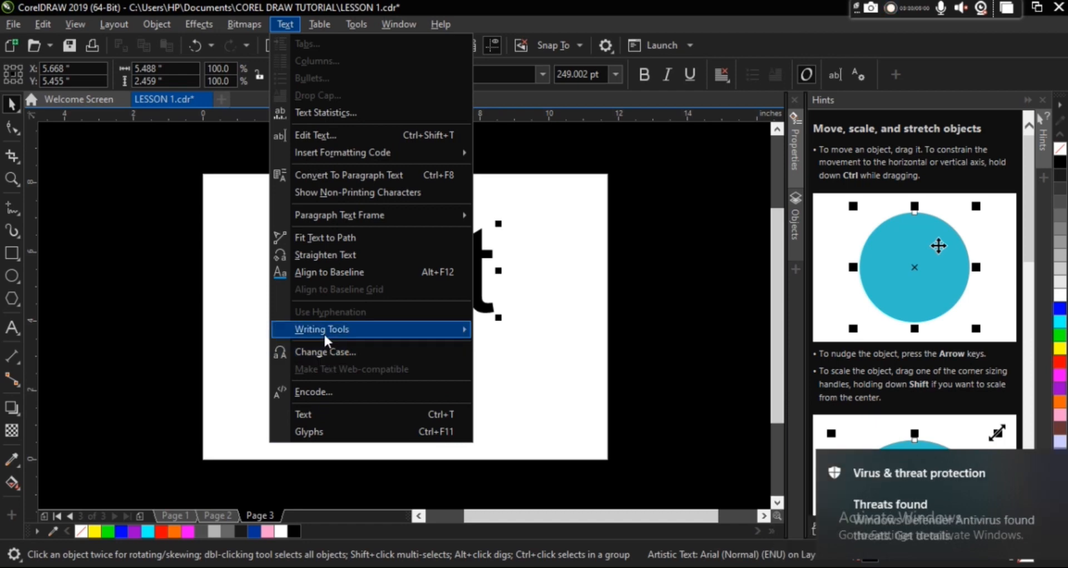
pyautogui.moveTo(326, 337)
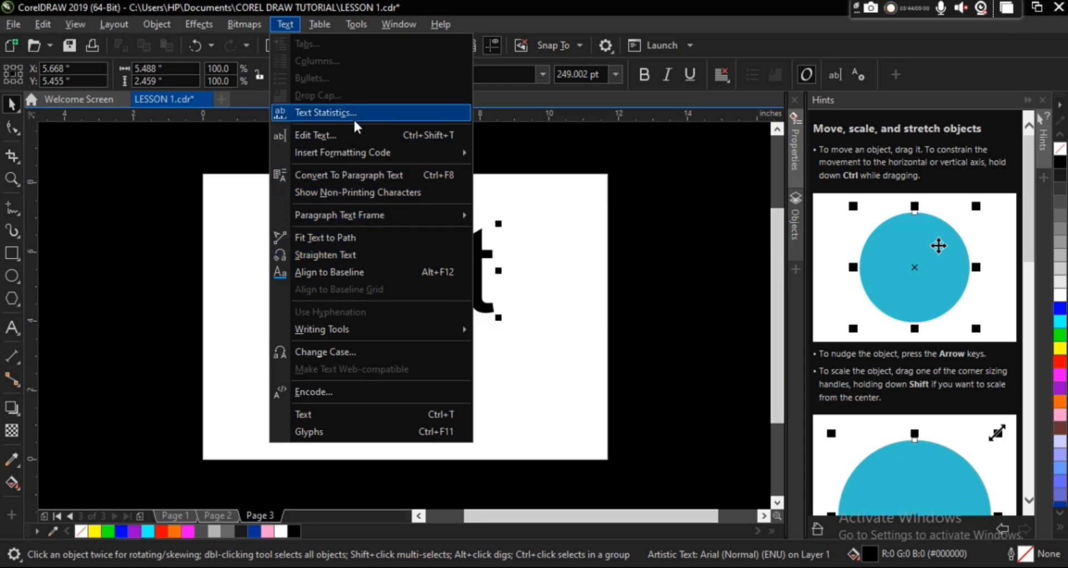
pyautogui.click(576, 288)
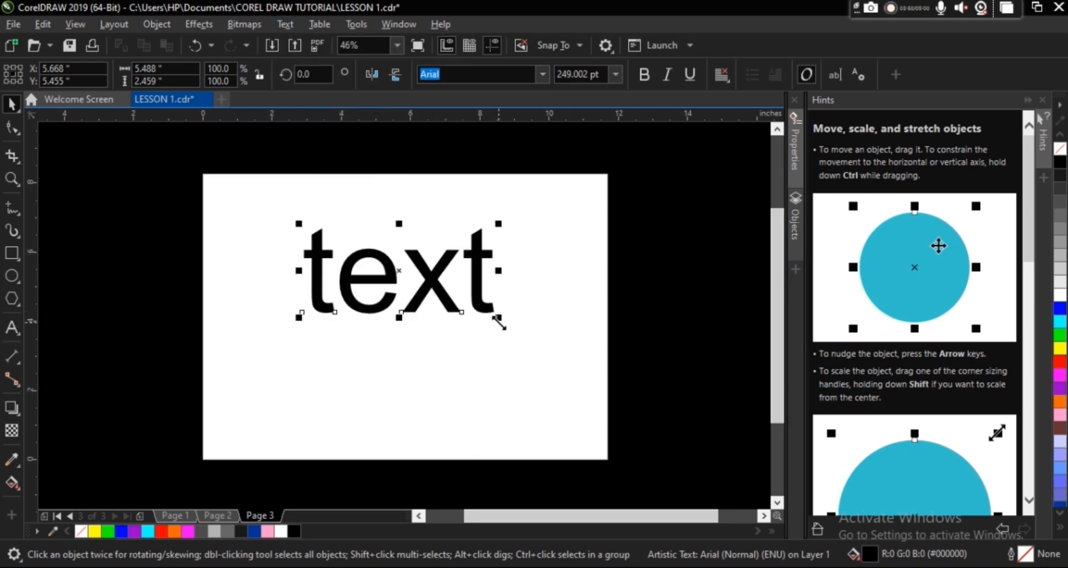
# Step: Shrink the word "text" to about 119 pt and move it to the page's upper edge
pyautogui.moveTo(498, 322); pyautogui.dragTo(467, 304)
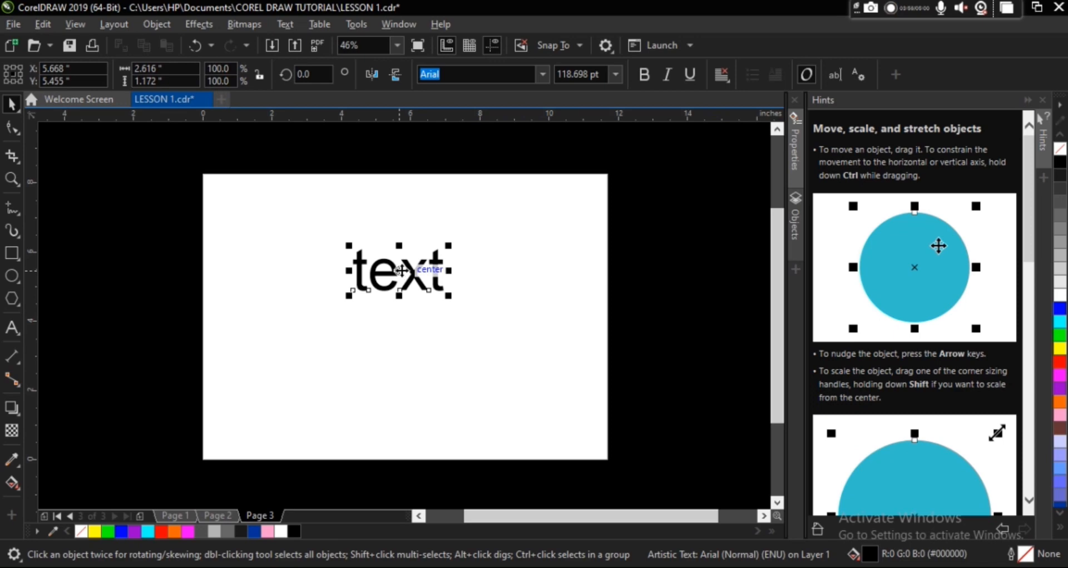
pyautogui.moveTo(402, 270); pyautogui.dragTo(386, 201)
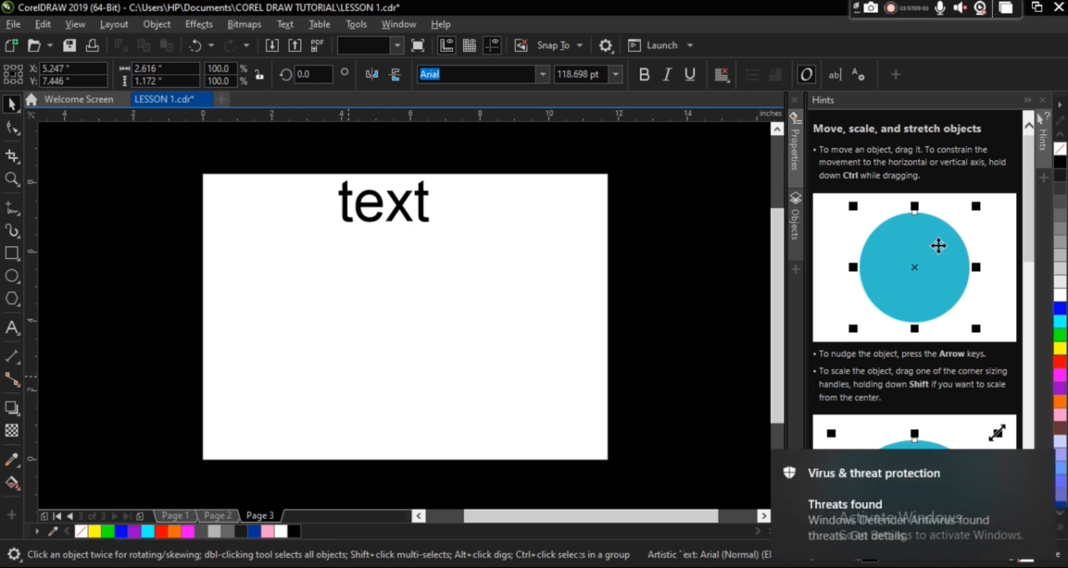
pyautogui.click(349, 377)
# Step: Add the artistic text "TEXT" in capitals below the lowercase word and enlarge it to about 231 pt within the page
pyautogui.click(18, 333)
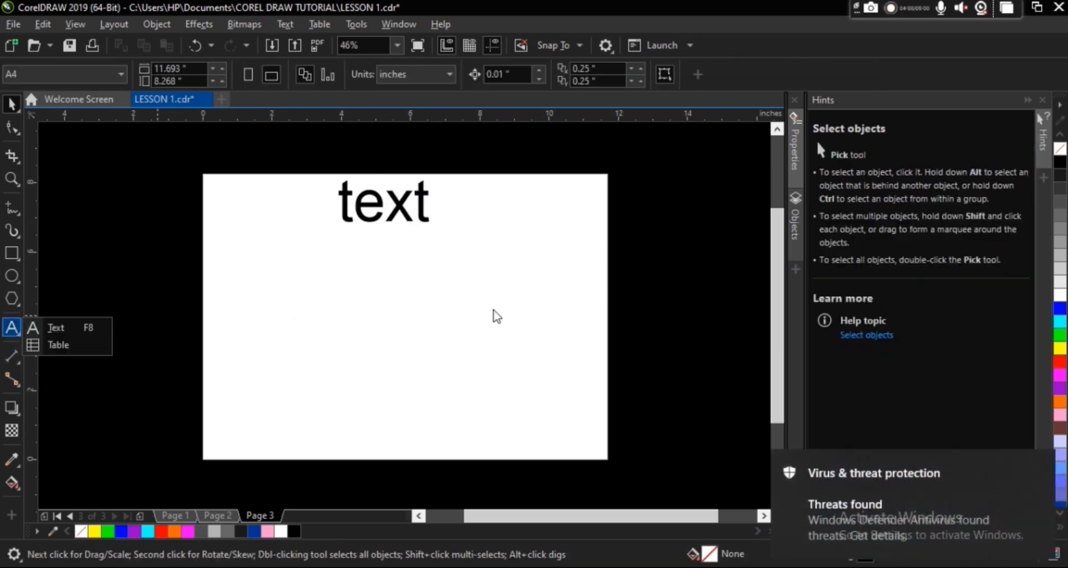
pyautogui.click(60, 327)
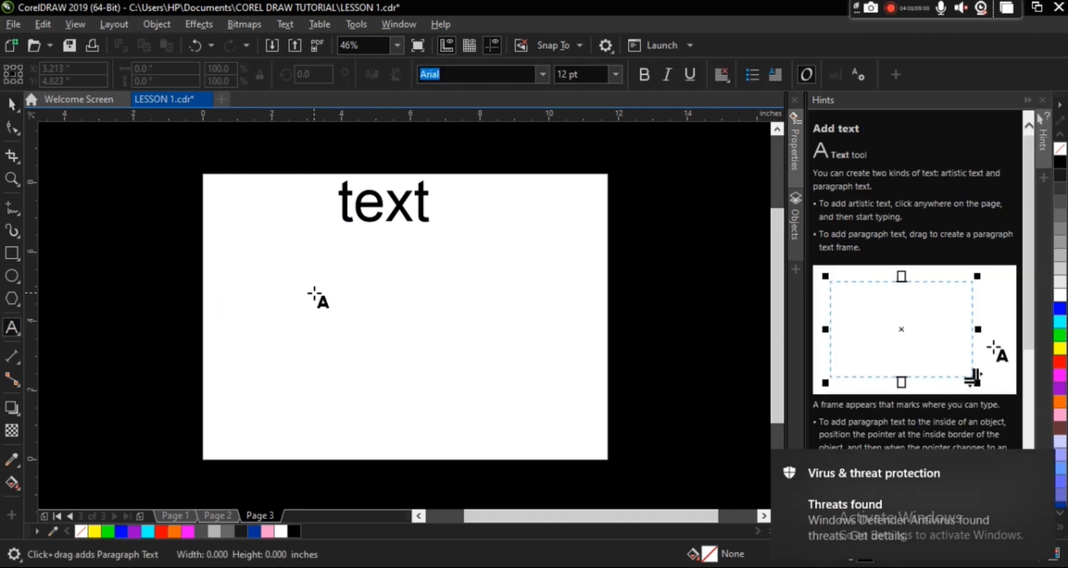
pyautogui.click(314, 289)
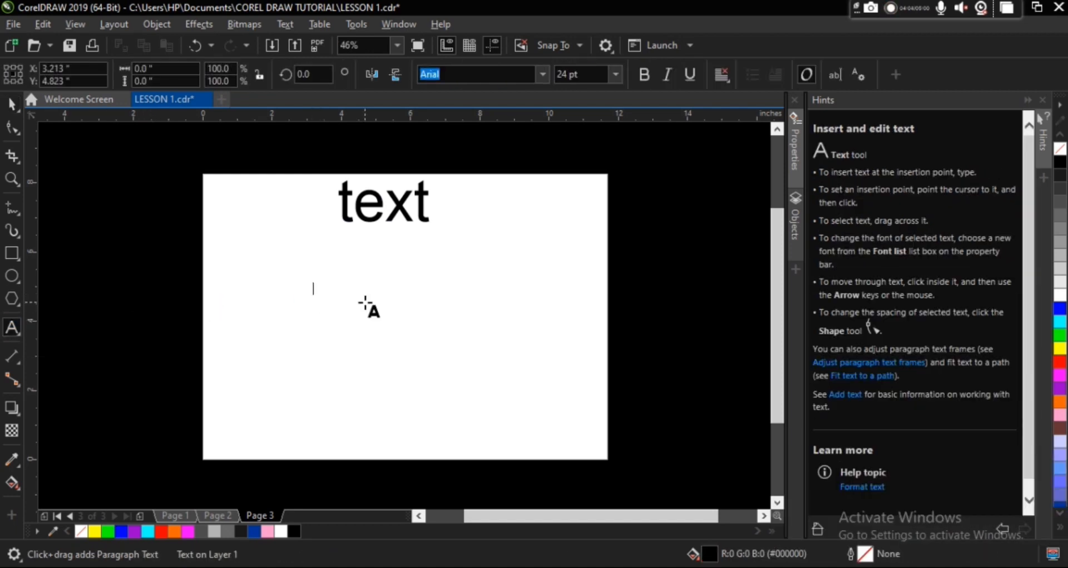
pyautogui.write('TEXT')
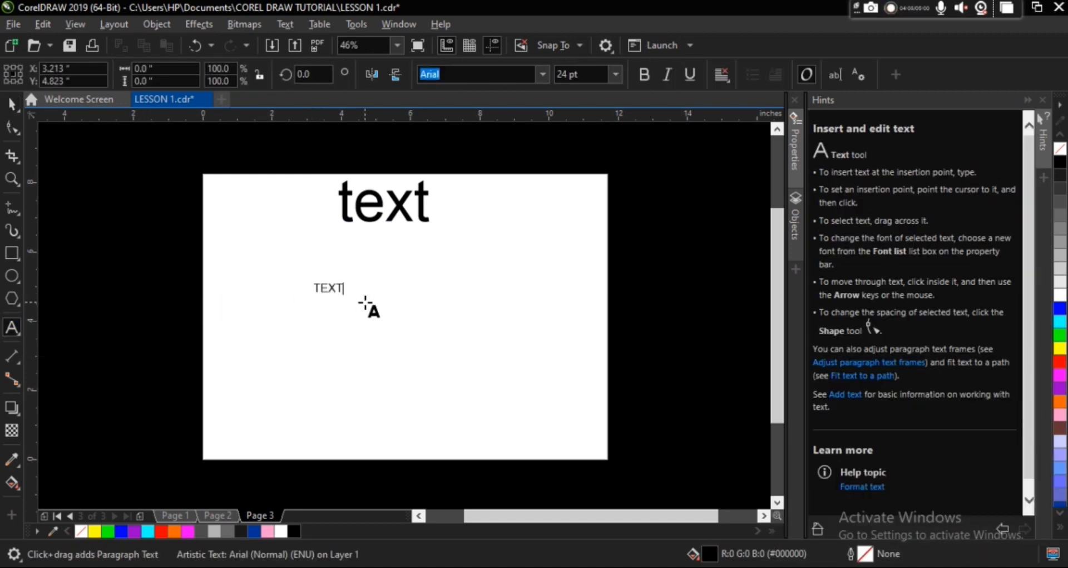
pyautogui.hotkey('ctrl', 'space')
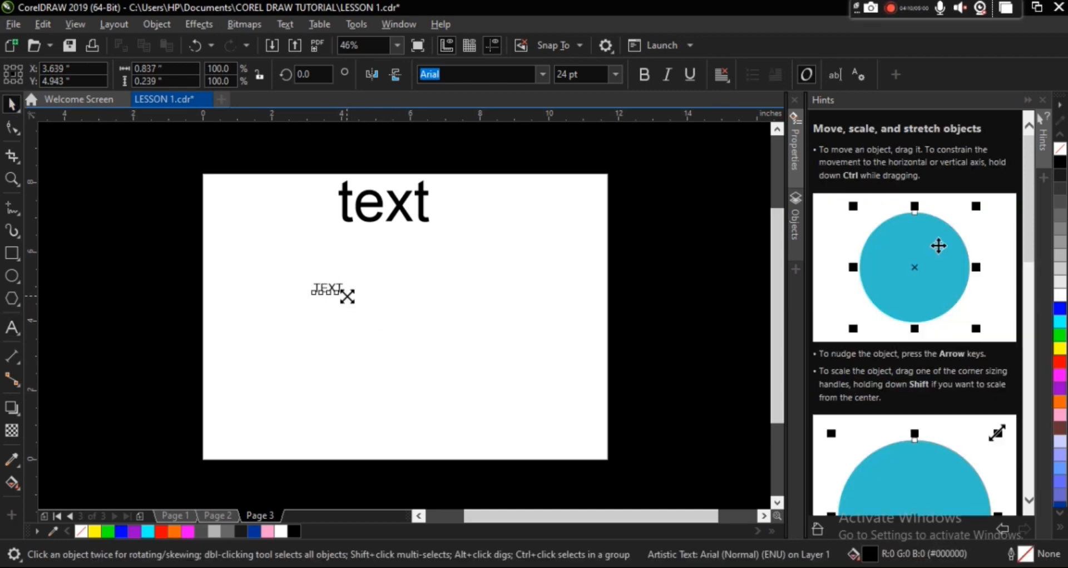
pyautogui.moveTo(347, 295); pyautogui.dragTo(476, 421)
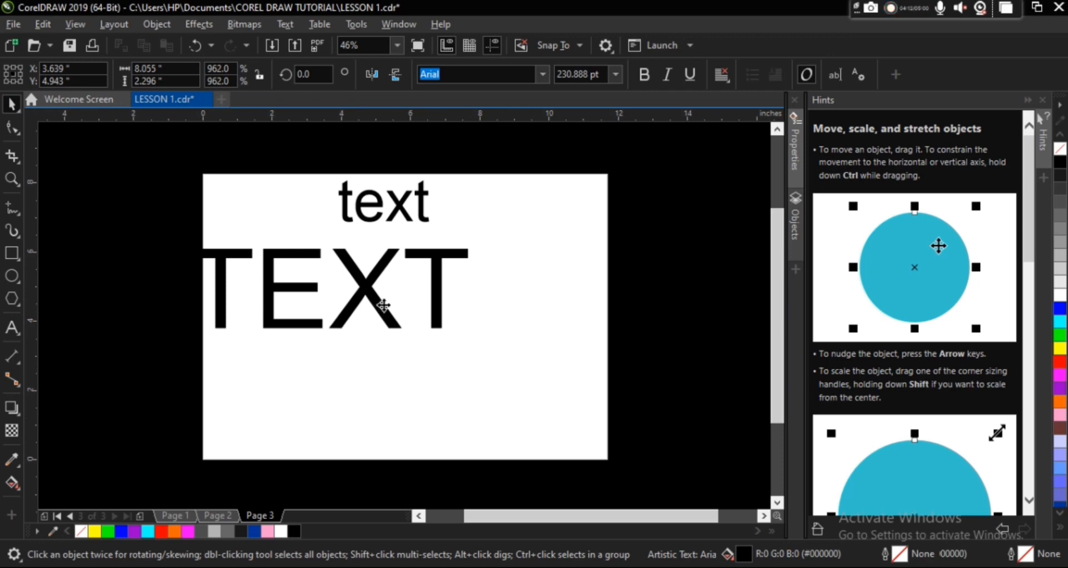
pyautogui.moveTo(381, 294); pyautogui.dragTo(397, 302)
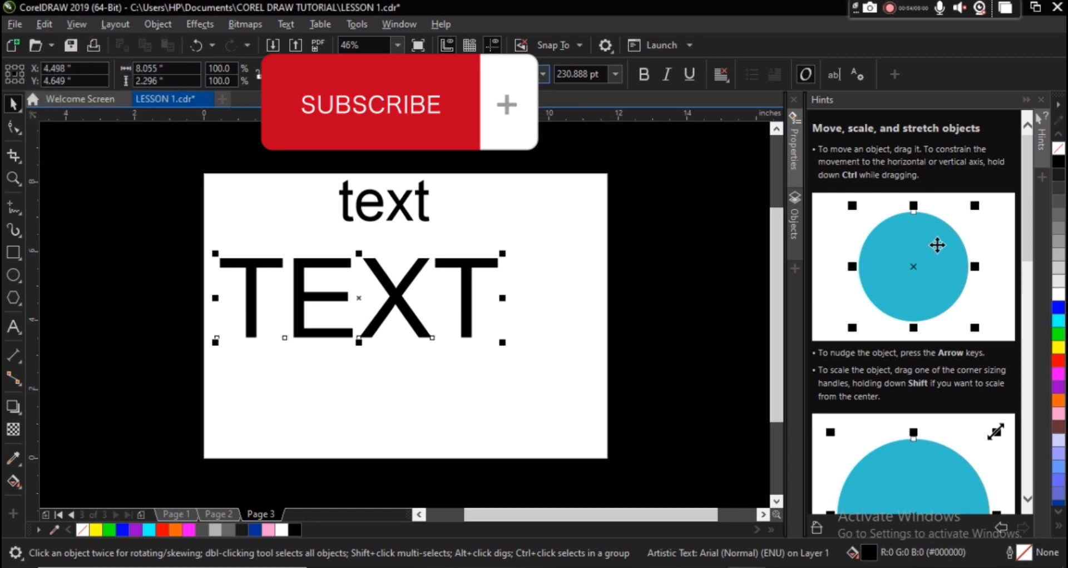
# Step: Change the font of the capitalised "TEXT" to Arial Black
pyautogui.click(542, 74)
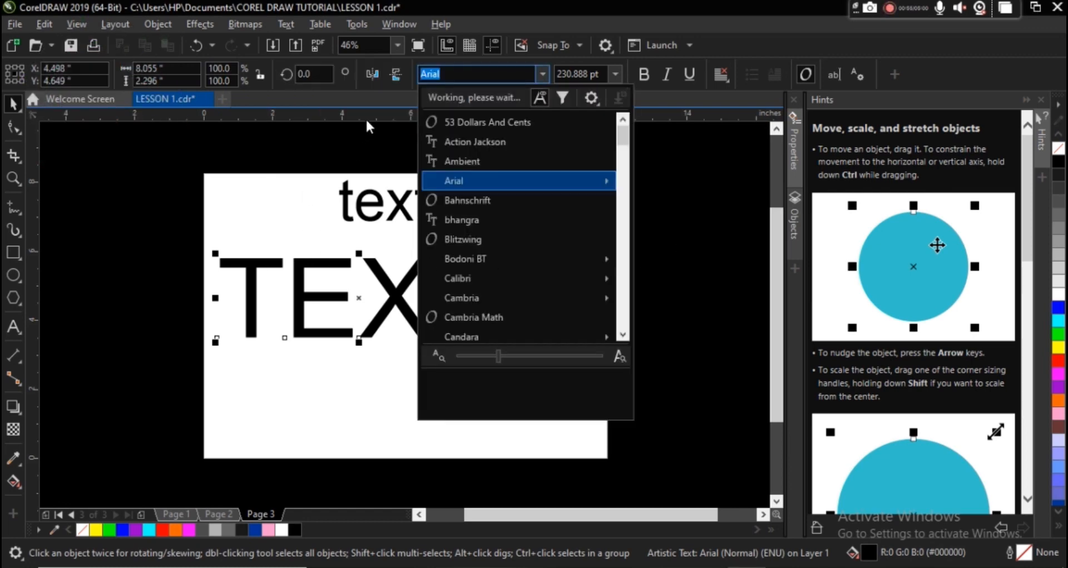
pyautogui.click(365, 119)
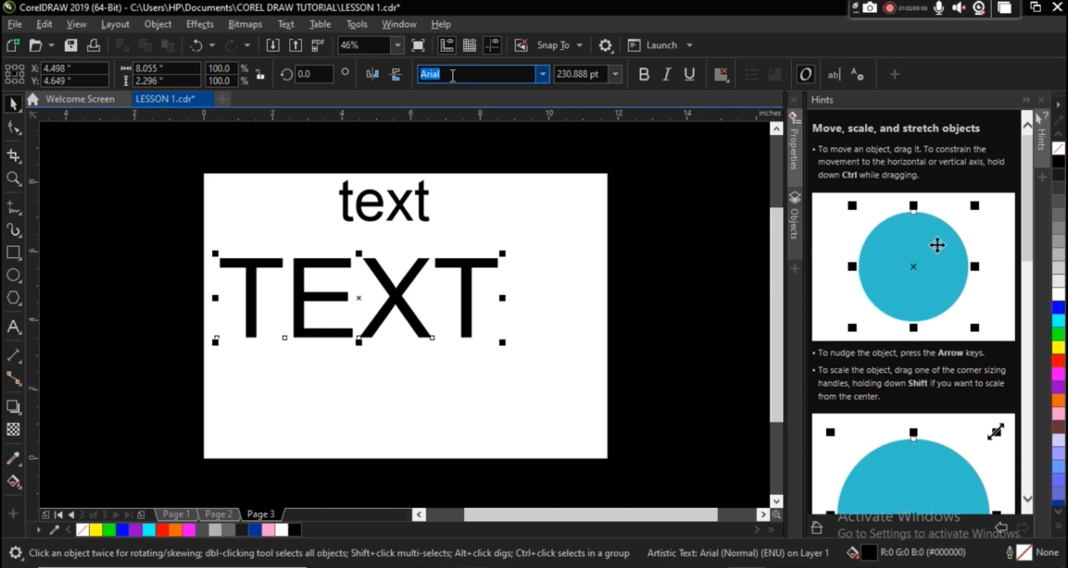
pyautogui.click(542, 74)
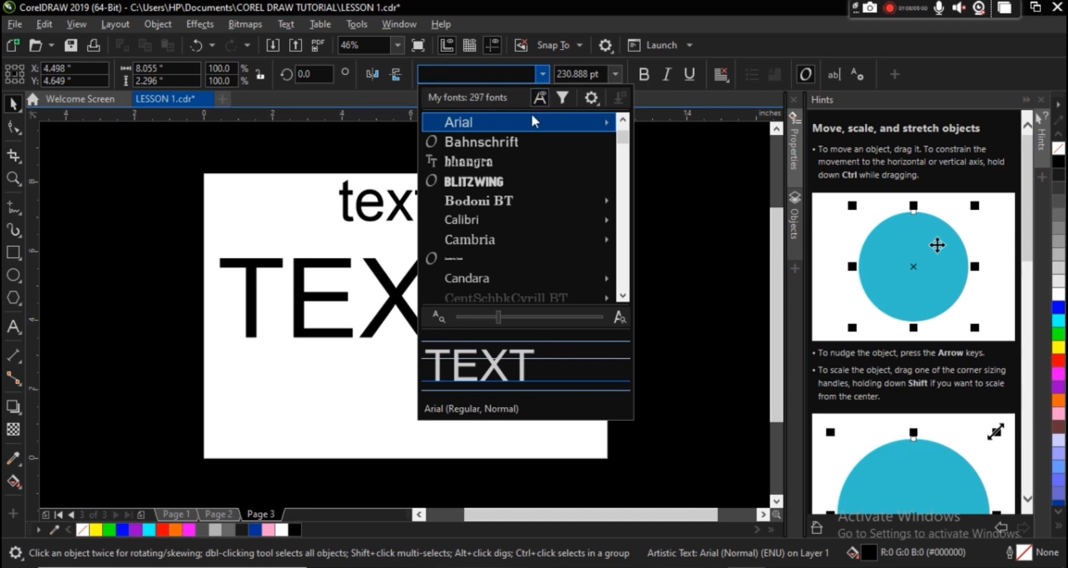
pyautogui.moveTo(528, 127)
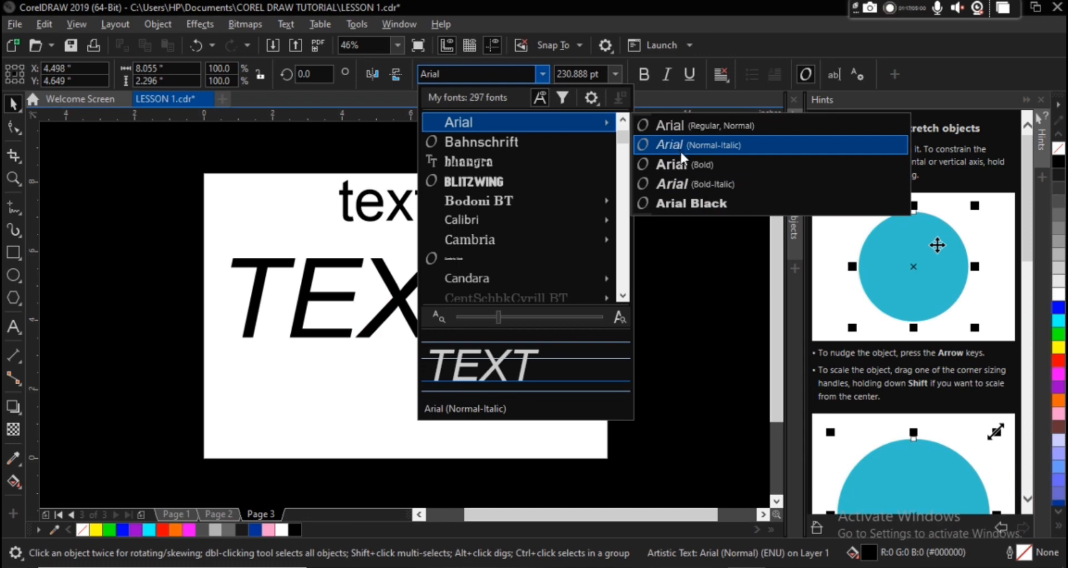
pyautogui.click(686, 200)
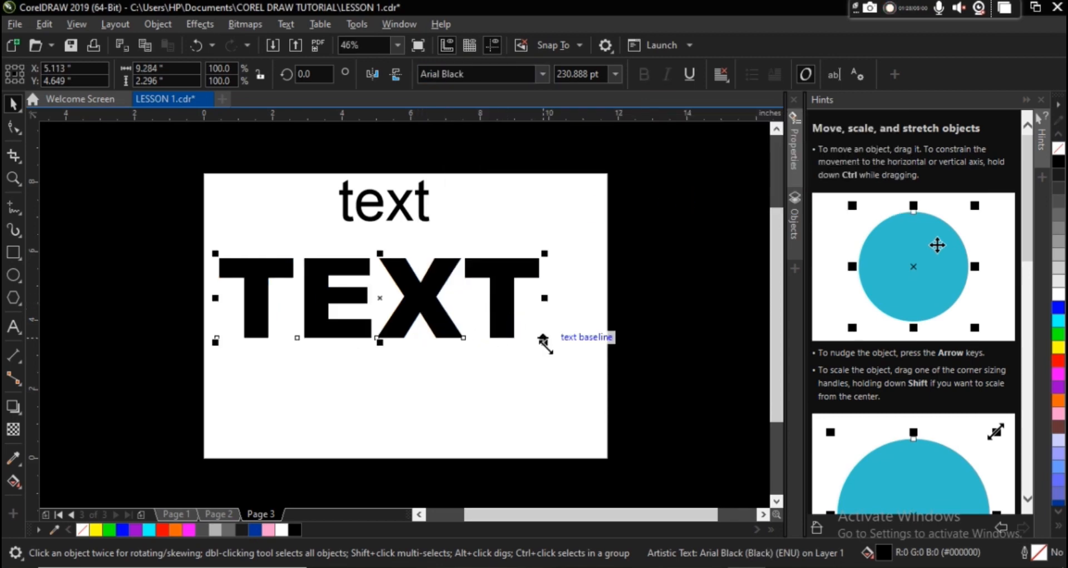
# Step: Shrink the Arial Black "TEXT" to about 114 pt in the page's upper-left corner and move the lowercase "text" to its right
pyautogui.moveTo(545, 342); pyautogui.dragTo(384, 304)
pyautogui.moveTo(298, 262); pyautogui.dragTo(269, 216)
pyautogui.moveTo(402, 207); pyautogui.dragTo(482, 207)
# Step: Duplicate the Arial Black "TEXT" directly below the original and set the copy's font to Action Jackson
pyautogui.moveTo(298, 223); pyautogui.dragTo(305, 279)
pyautogui.hotkey('ctrl', 'd')
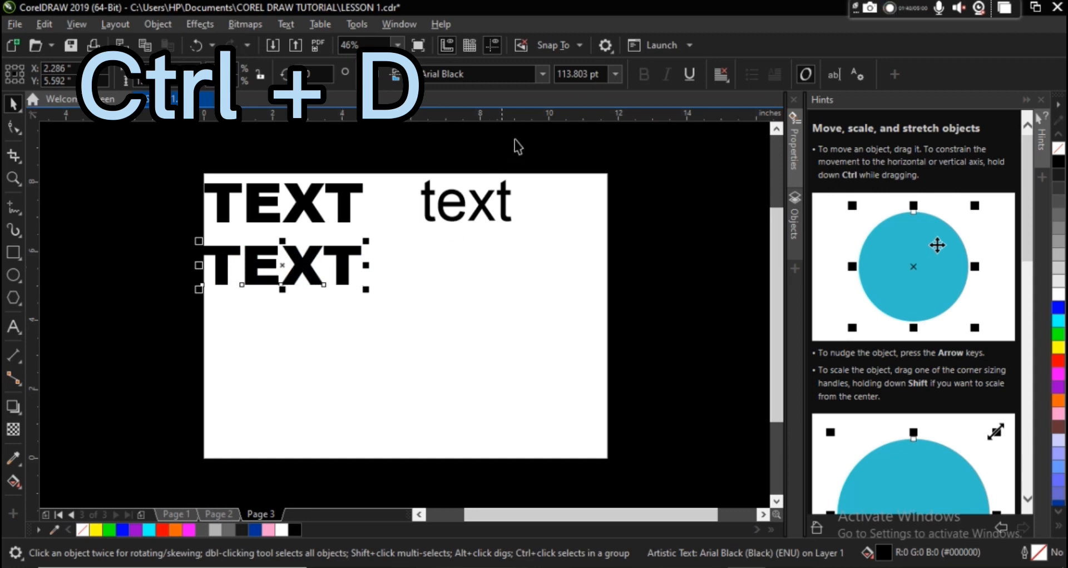
pyautogui.click(539, 75)
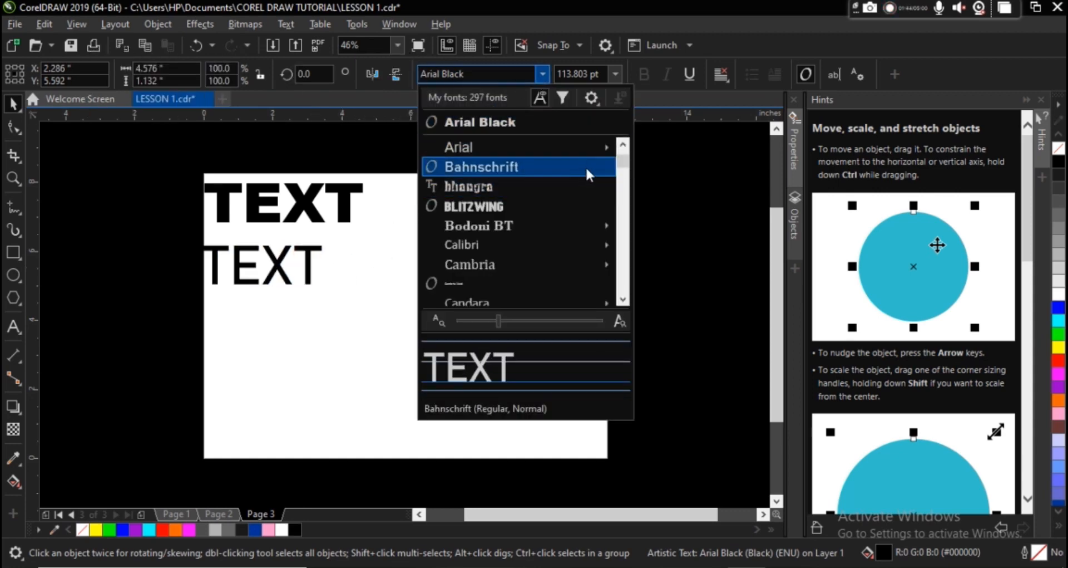
pyautogui.scroll(1, 586, 176)
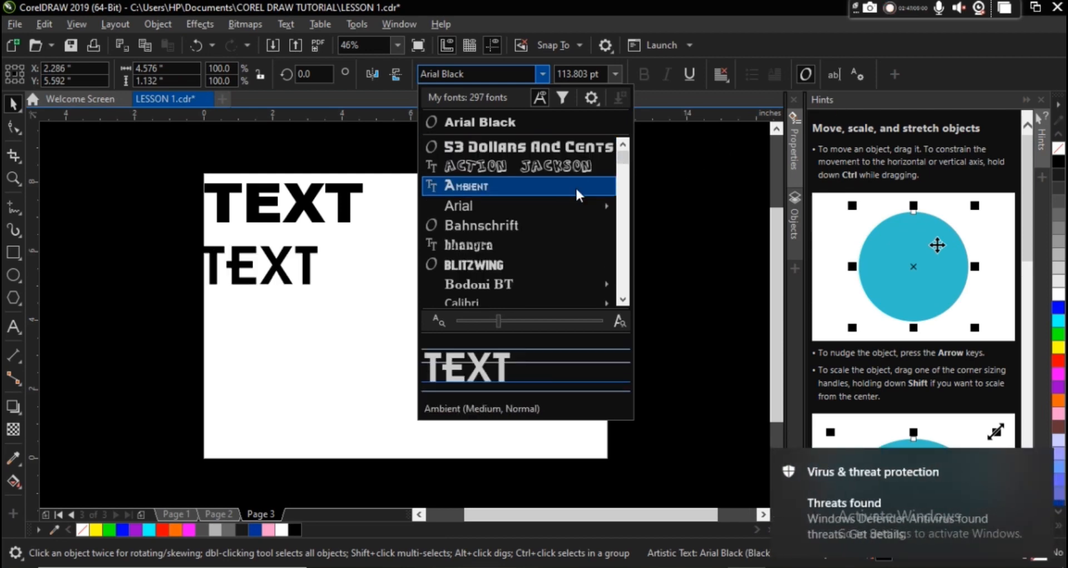
pyautogui.scroll(-1, 575, 186)
pyautogui.scroll(1, 575, 187)
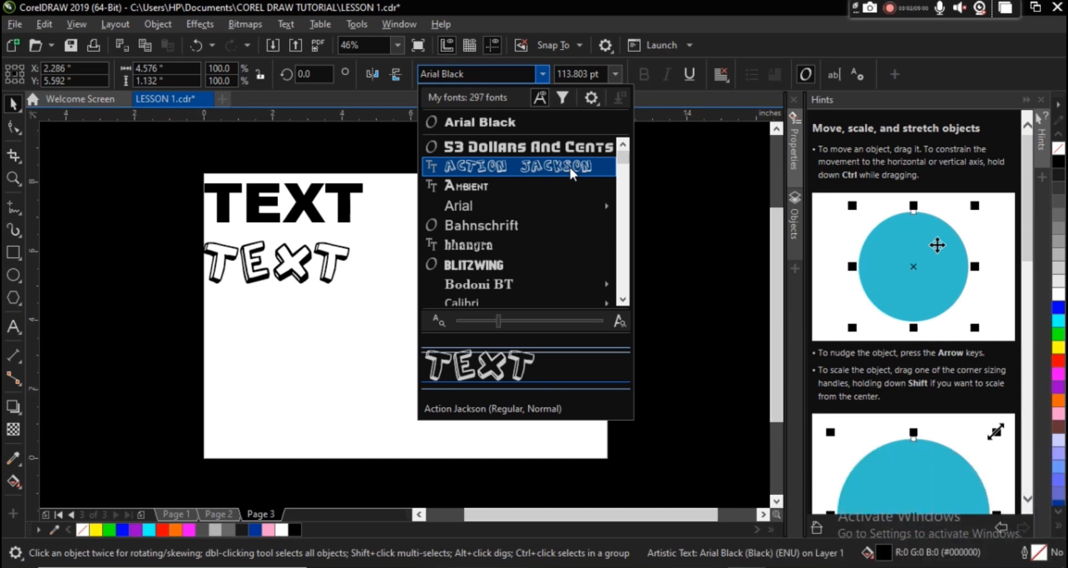
pyautogui.click(569, 165)
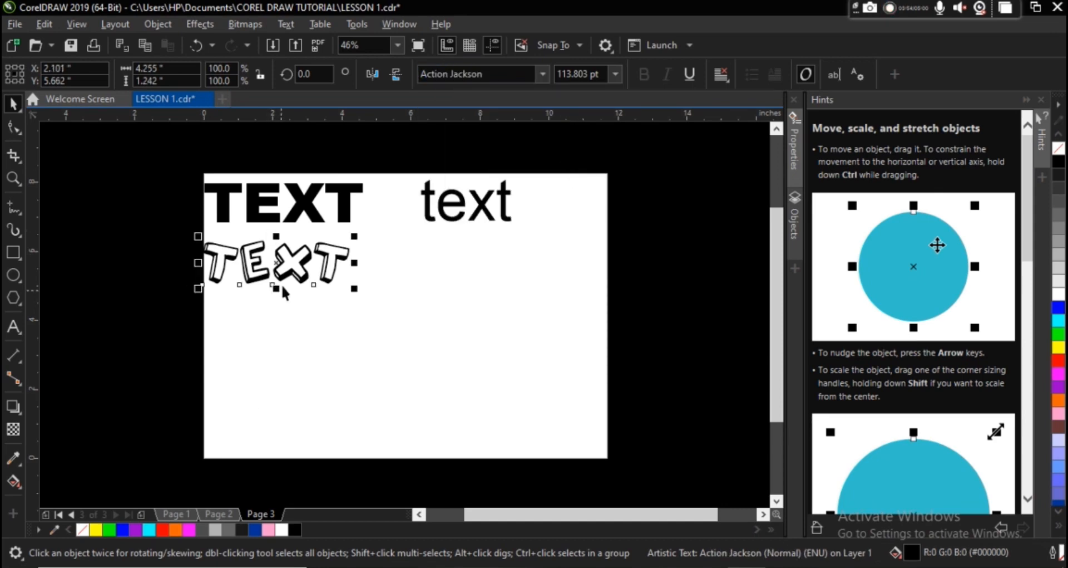
# Step: Move the Action Jackson "TEXT" toward the middle of the page and enlarge it to about 195 pt
pyautogui.moveTo(276, 263); pyautogui.dragTo(381, 273)
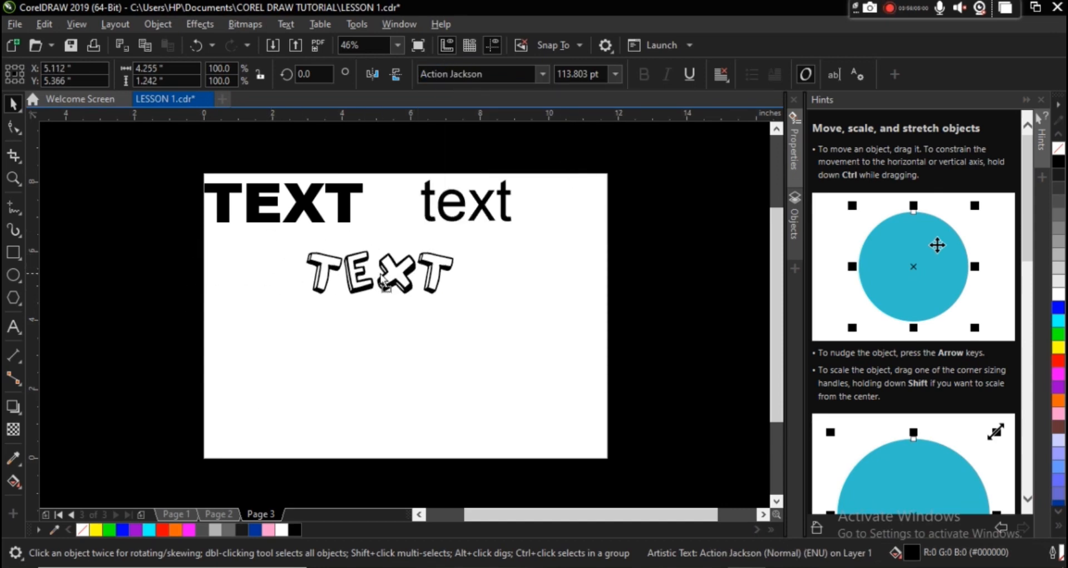
pyautogui.moveTo(458, 298); pyautogui.dragTo(510, 333)
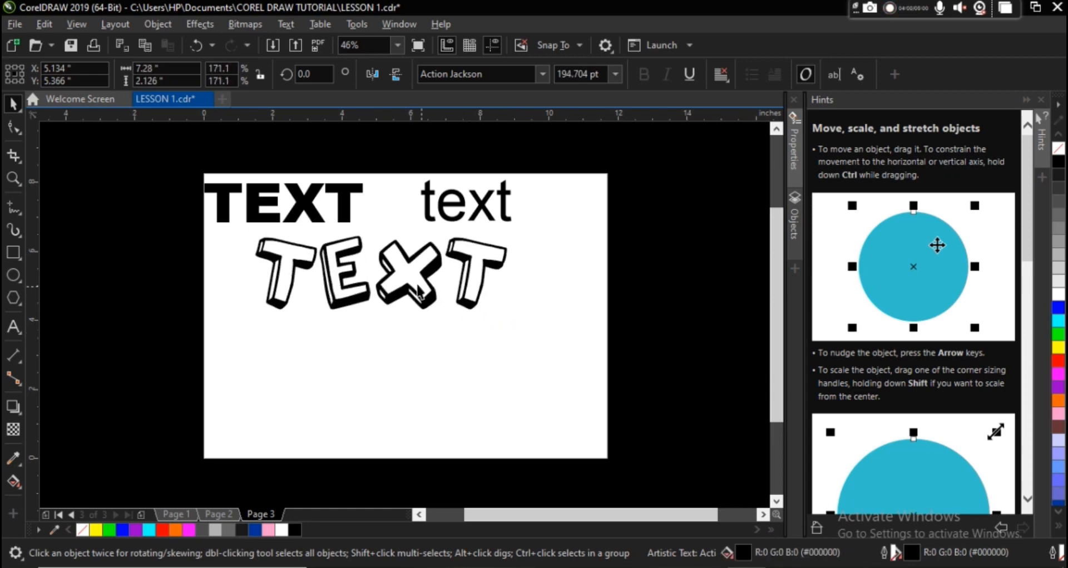
pyautogui.click(422, 289)
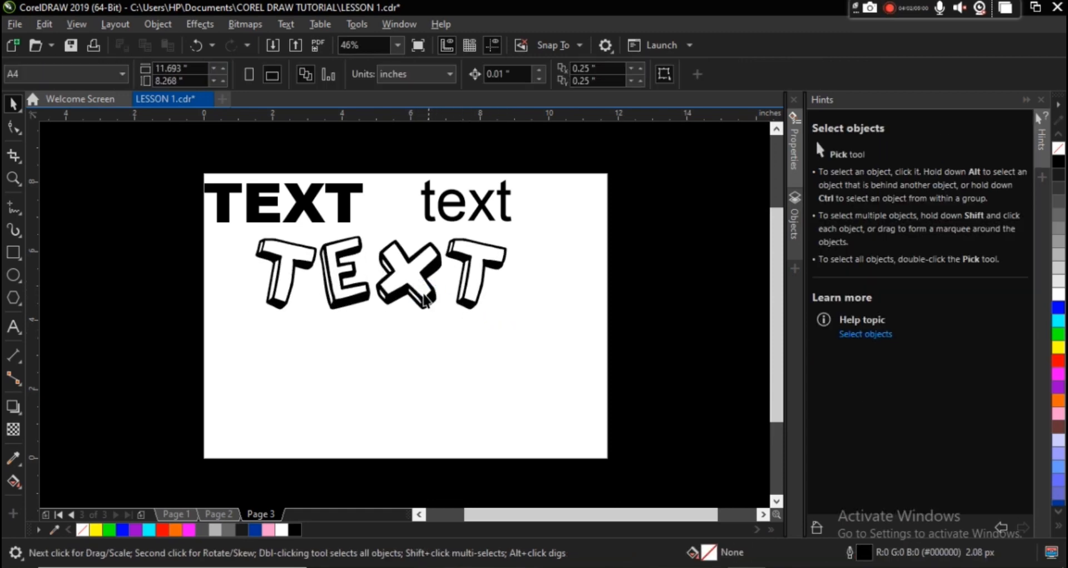
# Step: Shrink the Action Jackson "TEXT" to about 122 pt and align it beneath the Arial Black "TEXT", shifting that one slightly right
pyautogui.click(406, 286)
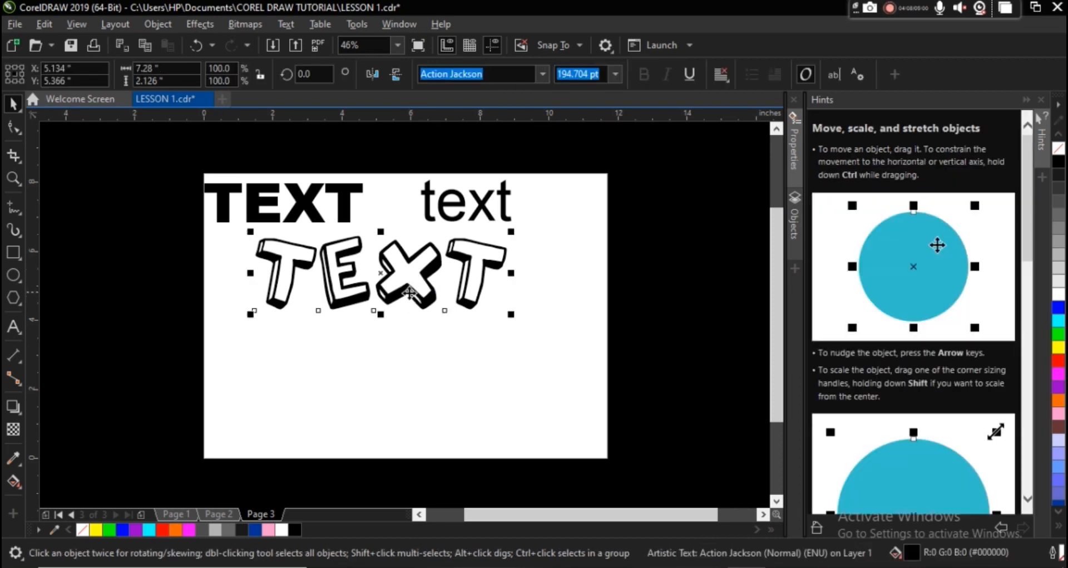
pyautogui.moveTo(511, 232); pyautogui.dragTo(453, 258)
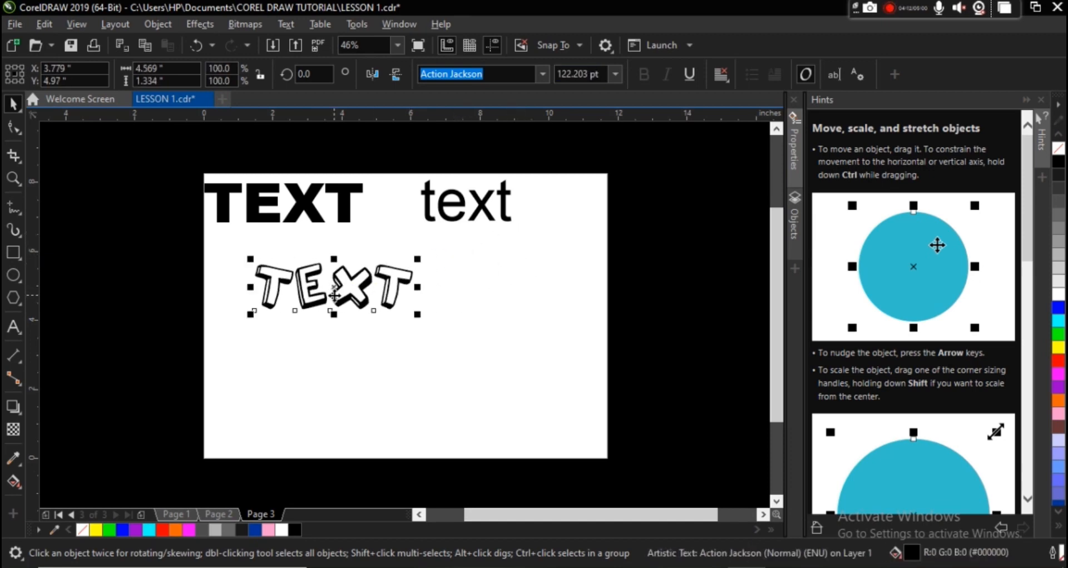
pyautogui.moveTo(327, 287); pyautogui.dragTo(290, 265)
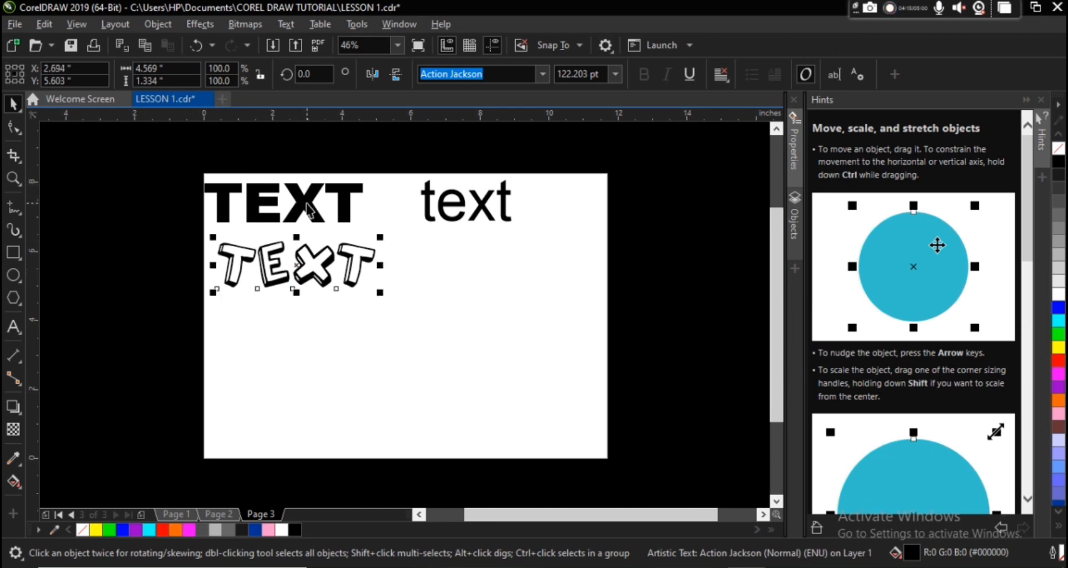
pyautogui.moveTo(294, 217); pyautogui.dragTo(317, 221)
pyautogui.click(314, 272)
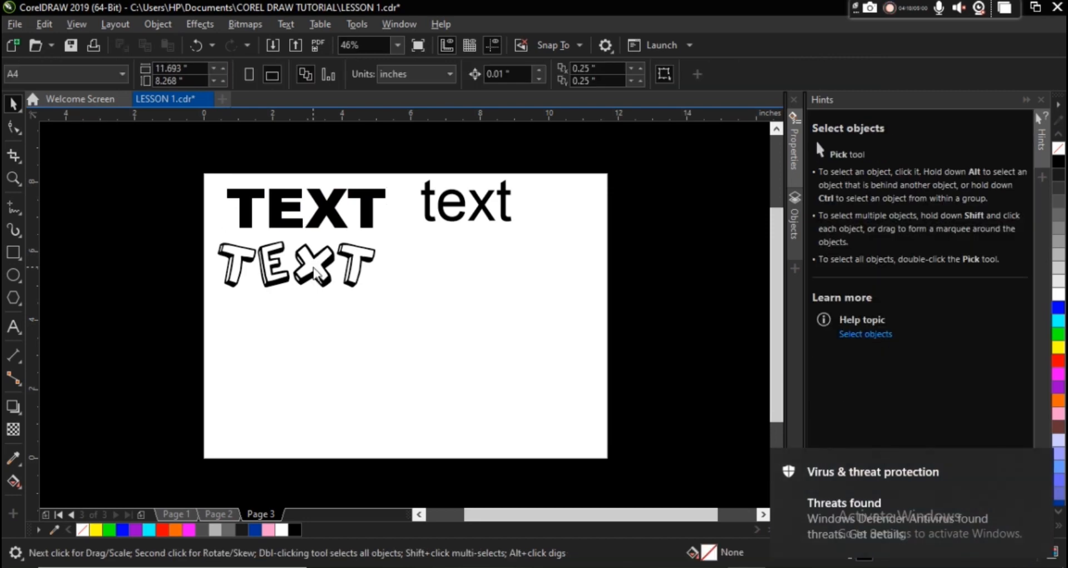
# Step: Fill the Action Jackson "TEXT" with yellow and give it a black outline
pyautogui.click(314, 273)
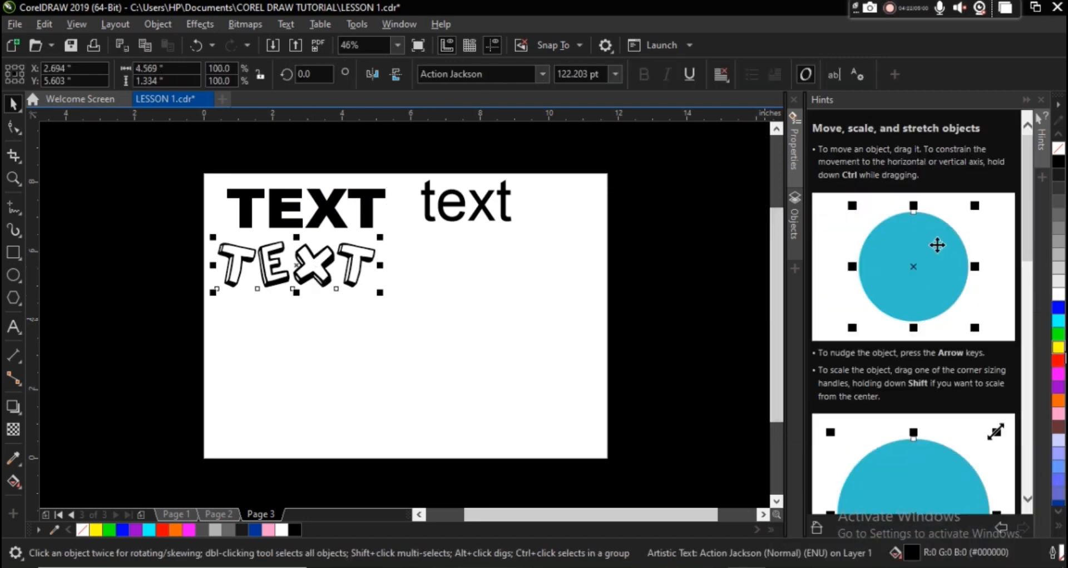
pyautogui.click(1059, 347)
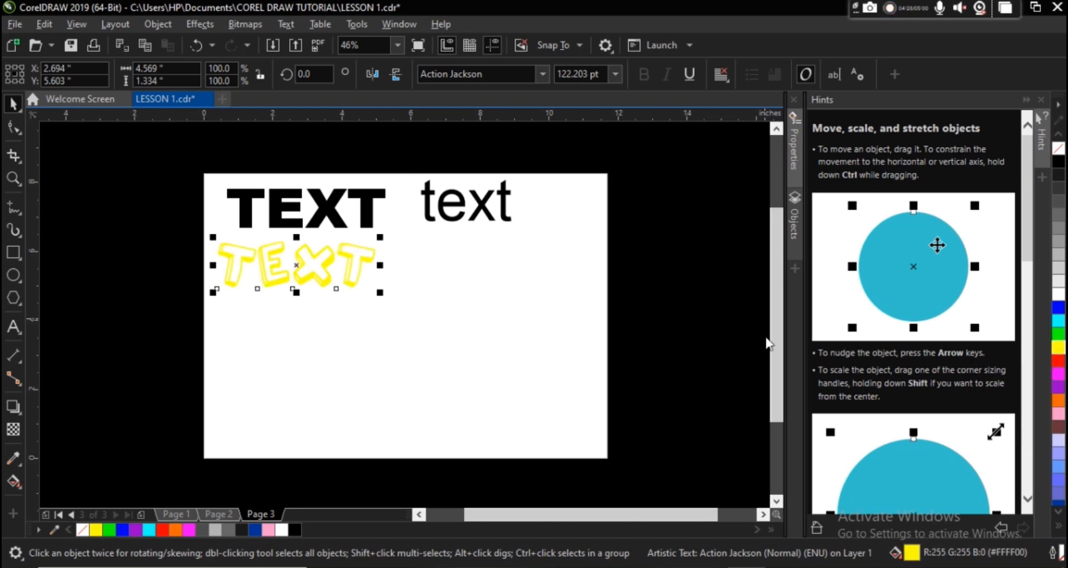
pyautogui.rightClick(295, 529)
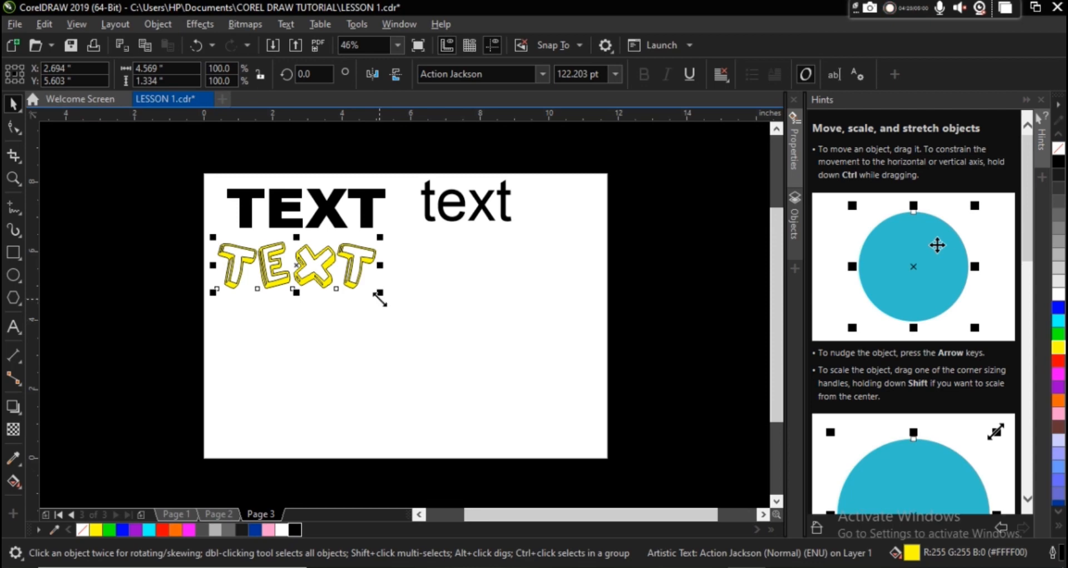
# Step: Enlarge the yellow Action Jackson "TEXT" to about 254 pt and set its outline width to 25 px
pyautogui.moveTo(379, 291); pyautogui.dragTo(531, 432)
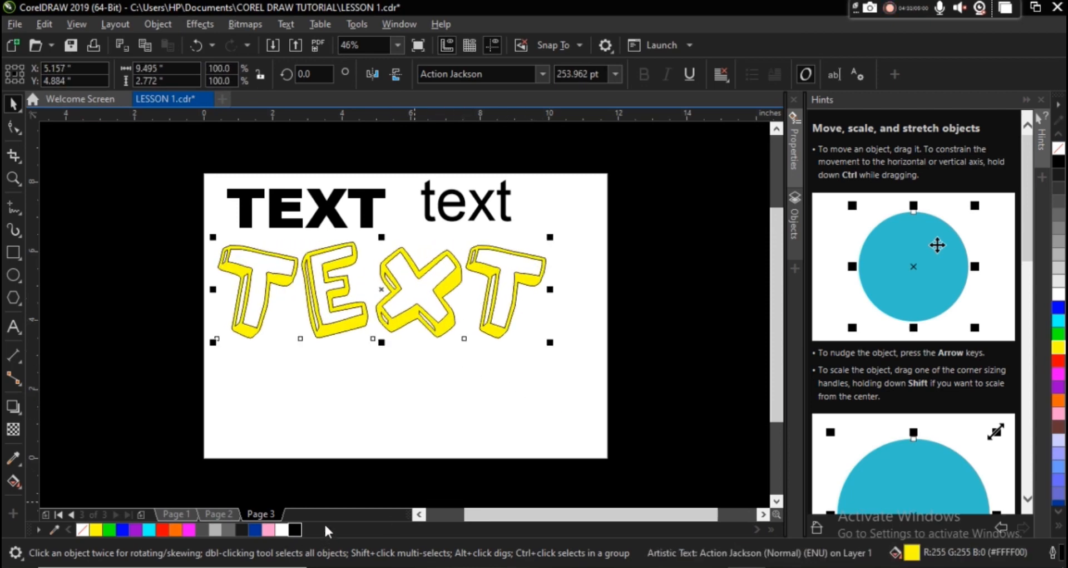
pyautogui.press('F12')
pyautogui.moveTo(536, 149); pyautogui.dragTo(666, 74)
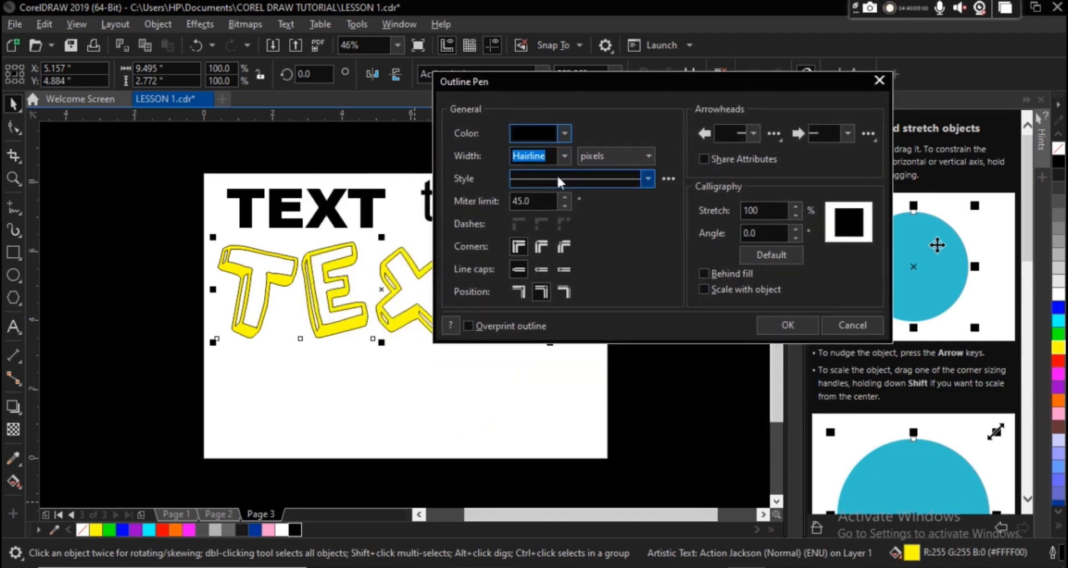
pyautogui.click(564, 156)
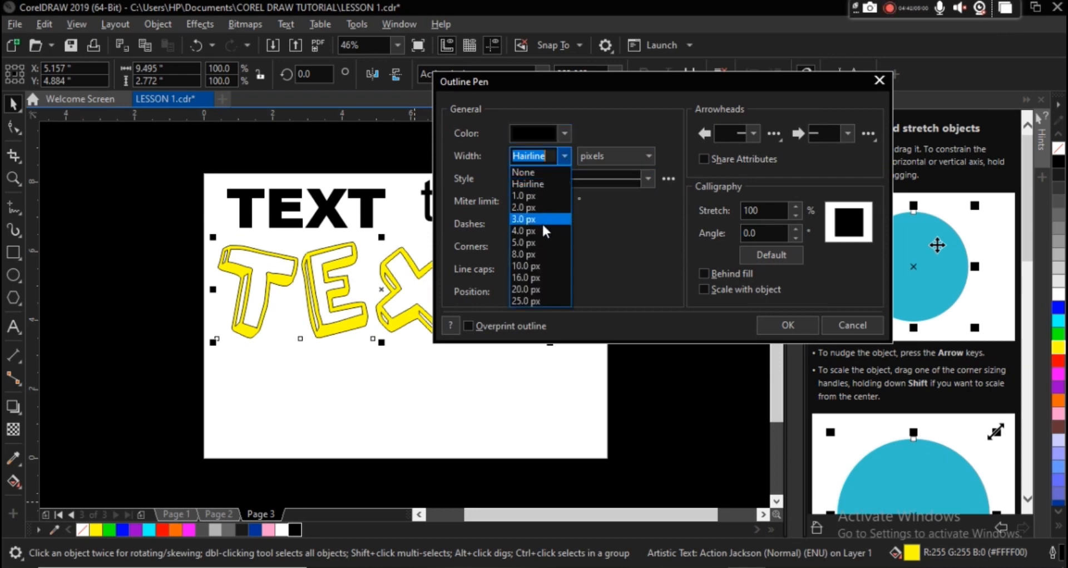
pyautogui.click(537, 275)
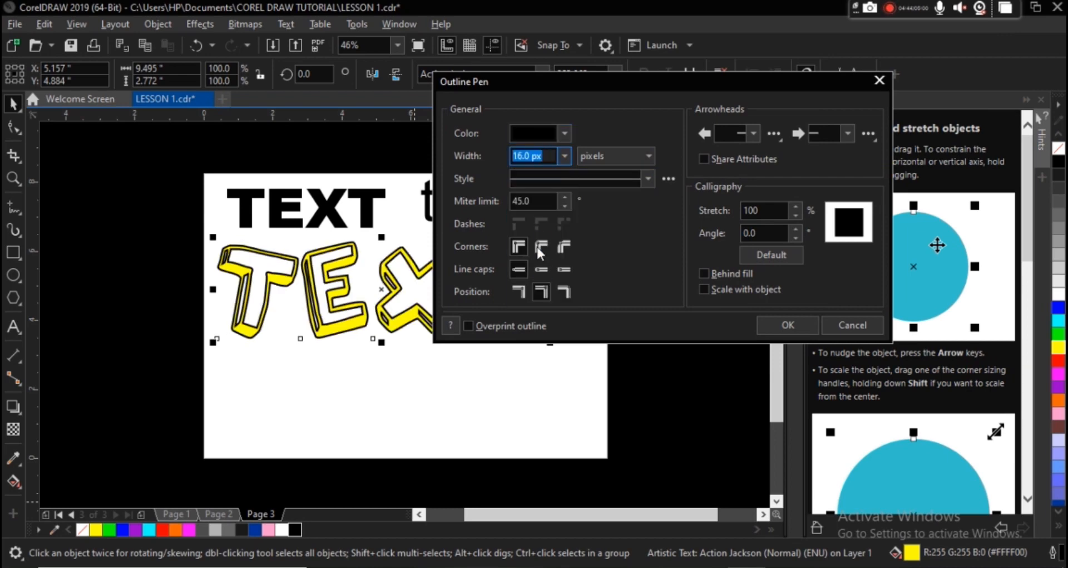
pyautogui.click(566, 159)
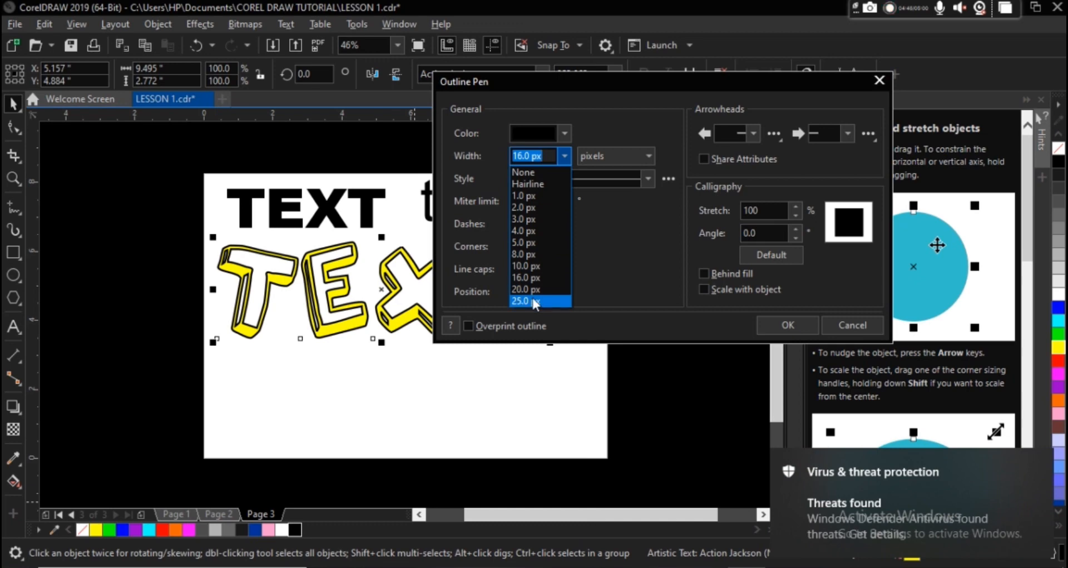
pyautogui.click(533, 293)
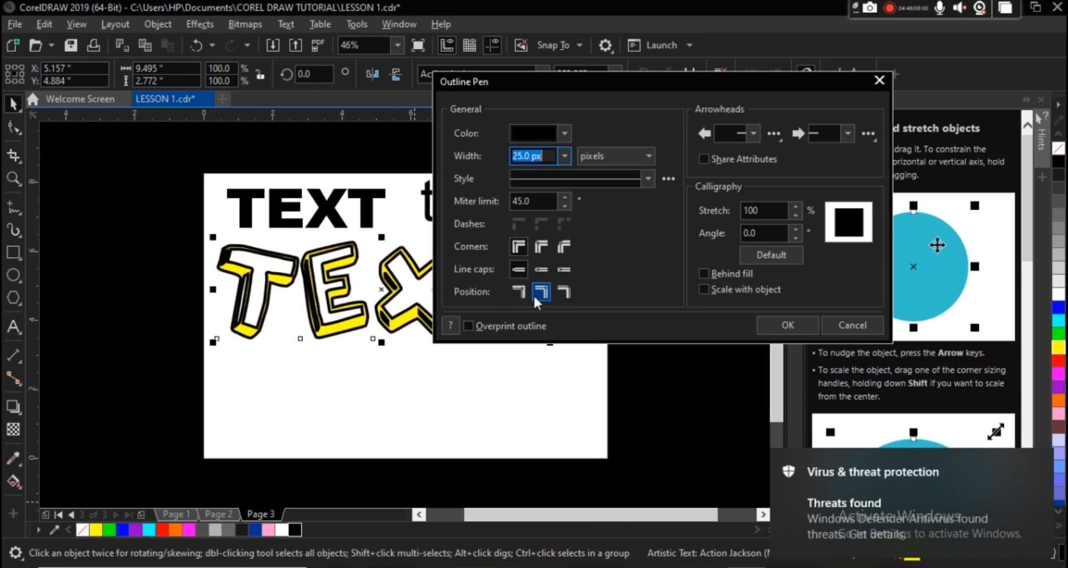
pyautogui.click(767, 327)
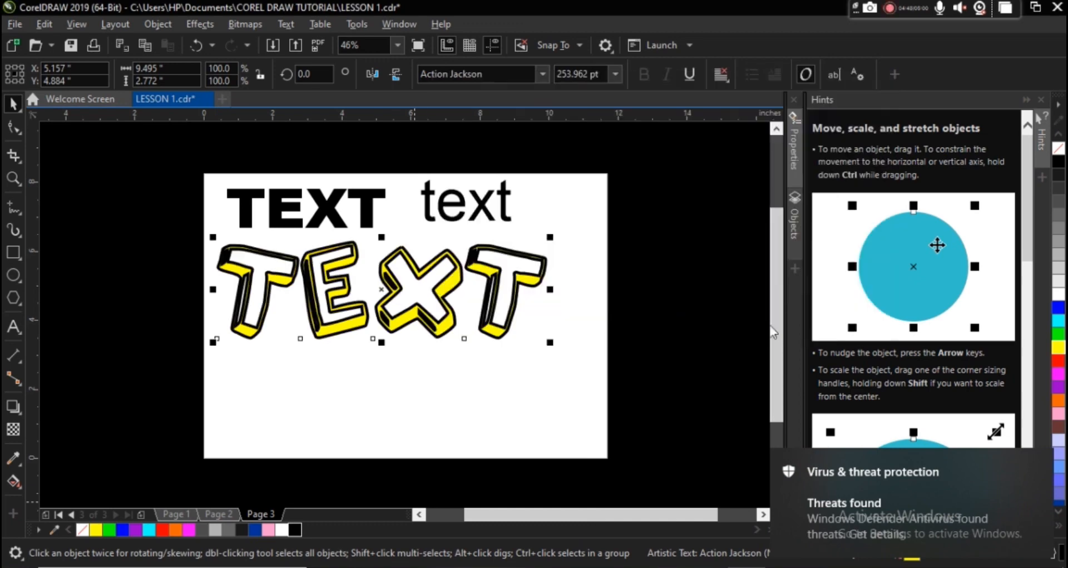
# Step: Move the outlined yellow "TEXT" slightly down and right to about X 5.7, Y 4.5 inches and deselect it
pyautogui.click(424, 310)
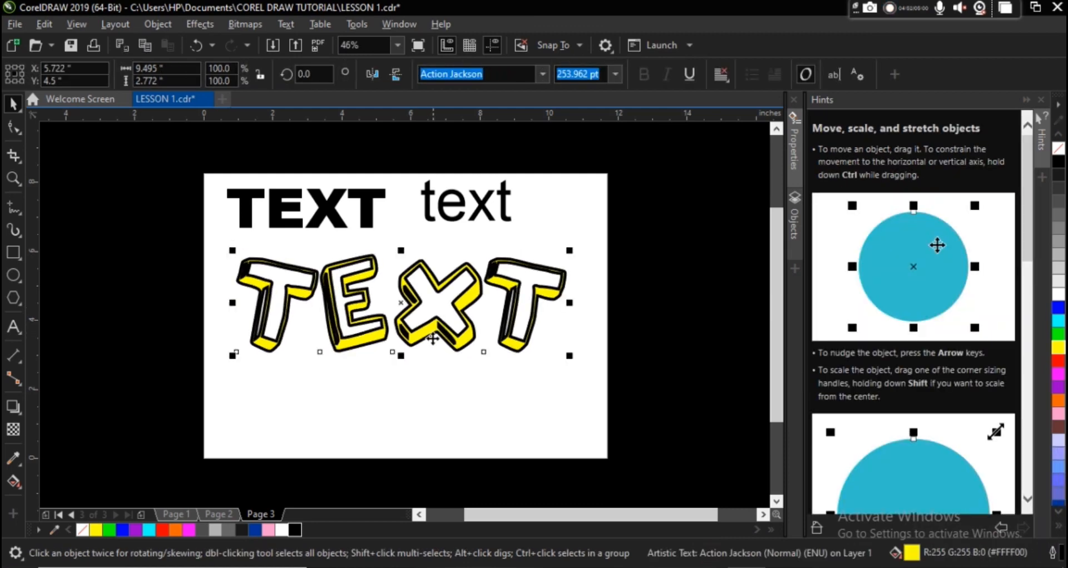
pyautogui.scroll(3, 427, 352)
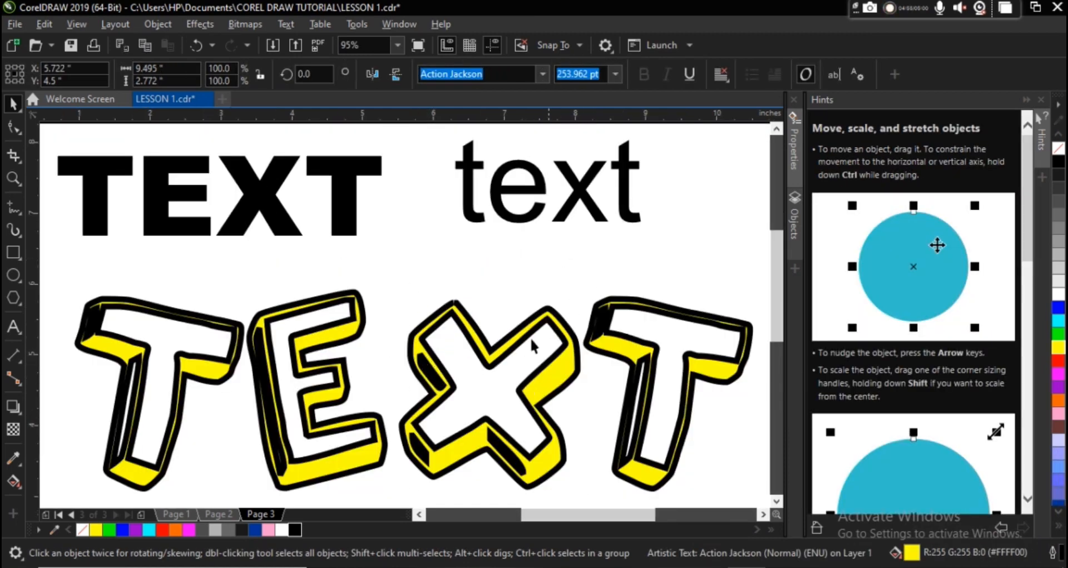
pyautogui.click(503, 370)
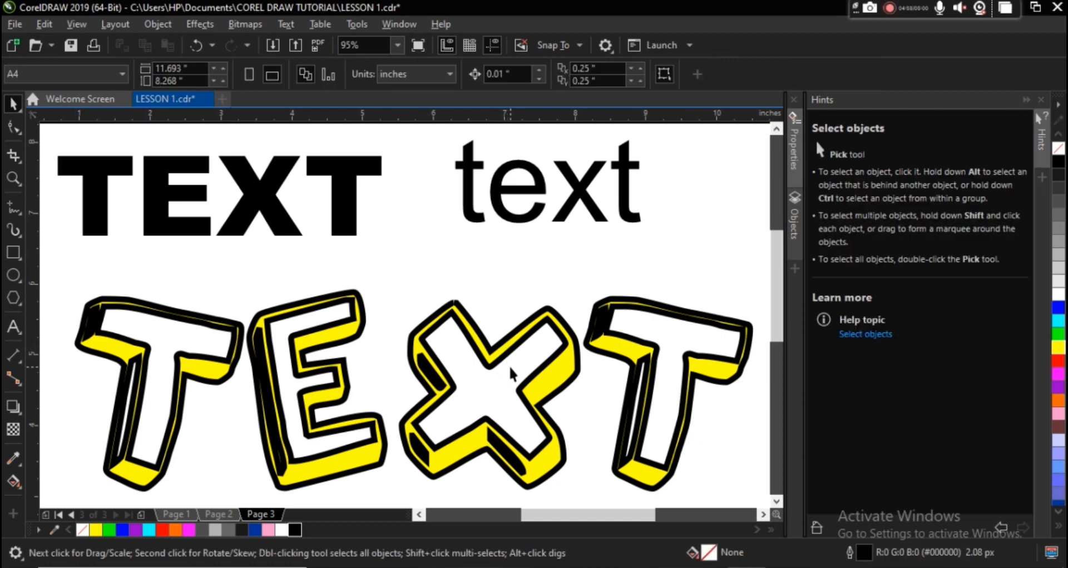